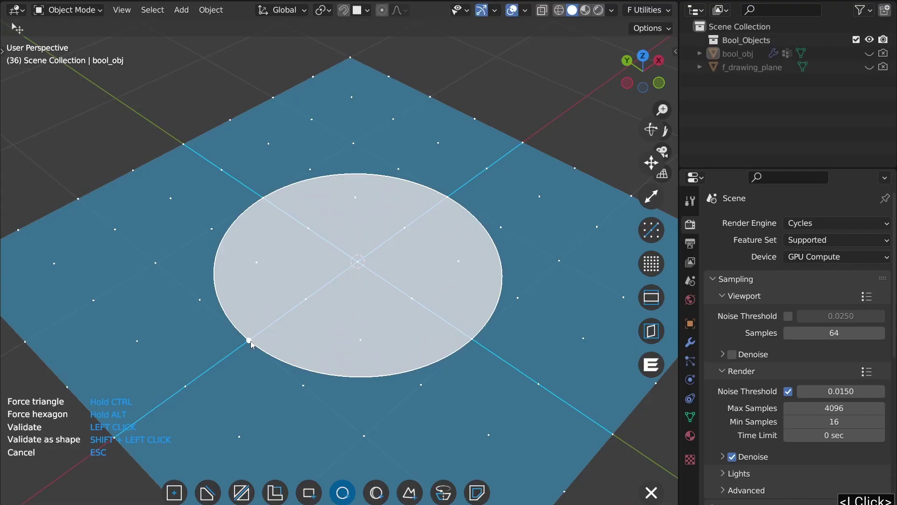
Step: Extrude the circle into a tall cylinder and validate it
left_click(313, 315)
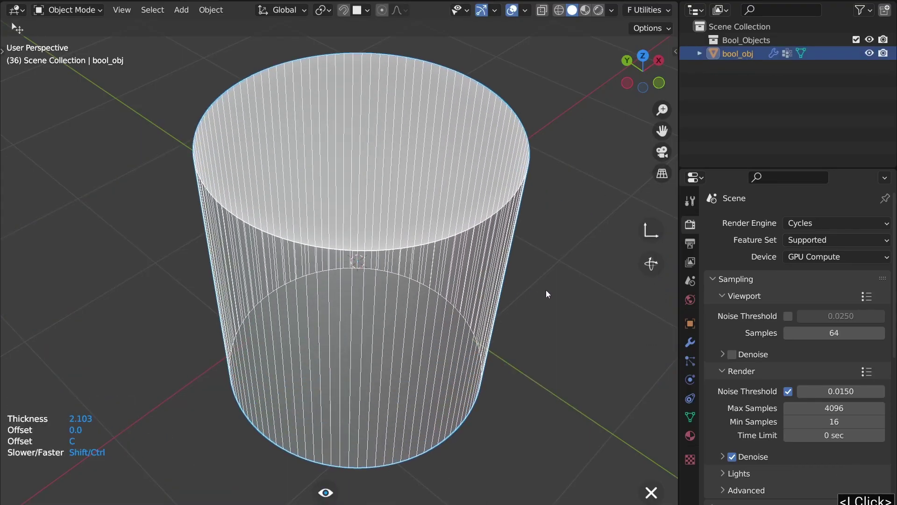
right_click(534, 303)
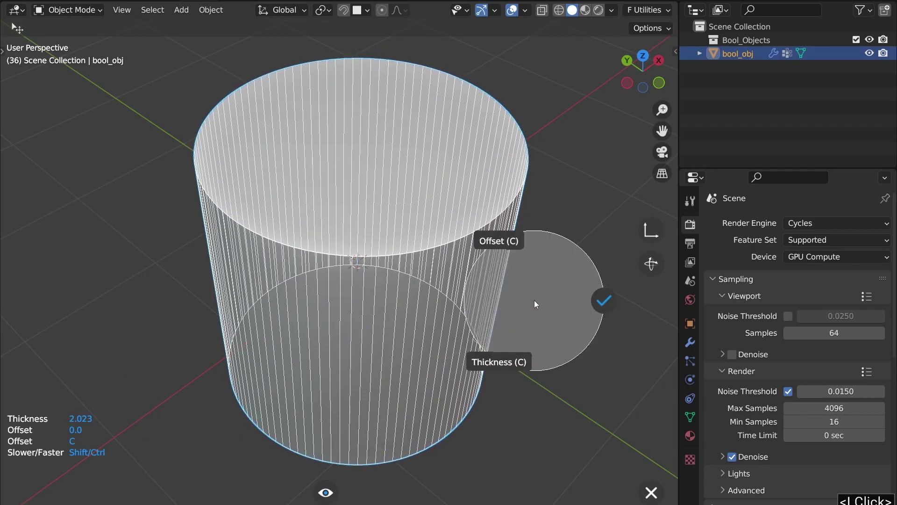
left_click(605, 297)
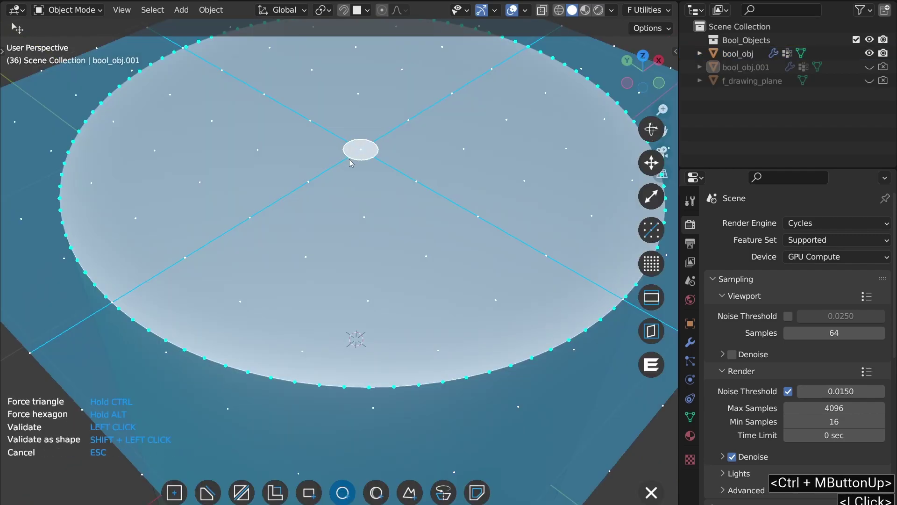
Step: Make the small central circle a cutter and validate it to punch the centre hole
left_click(347, 166)
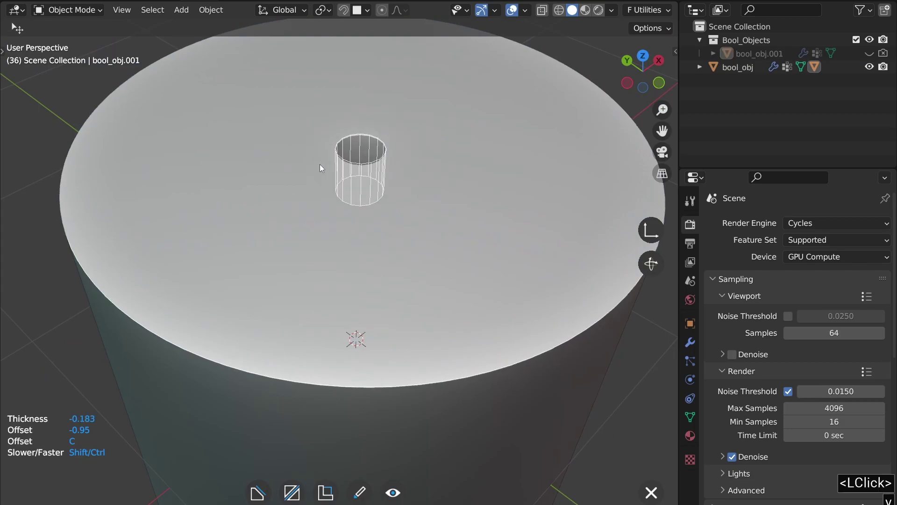
key("v")
left_click(391, 269)
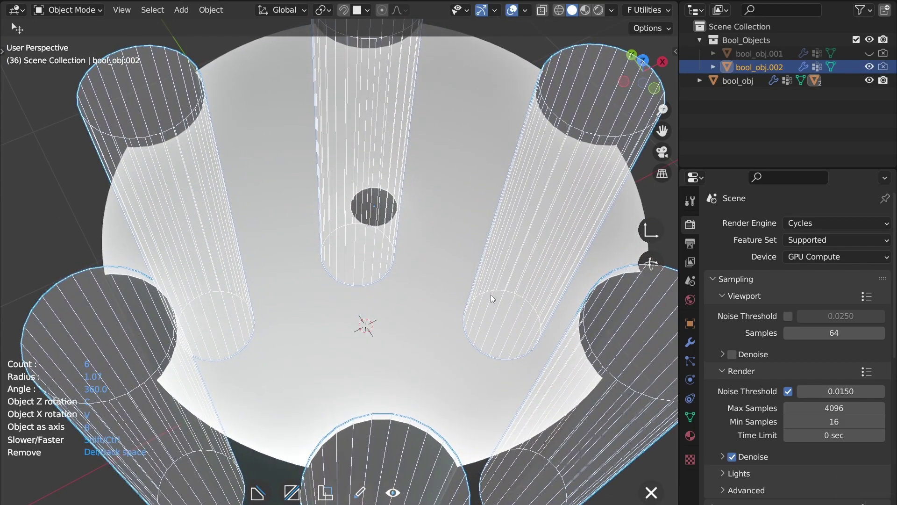
Step: Circular-array six cutters, rotate them 30° about Z, then select the main cylinder bool_obj
left_click(490, 294)
key("r")
key("z")
key("3")
key("0")
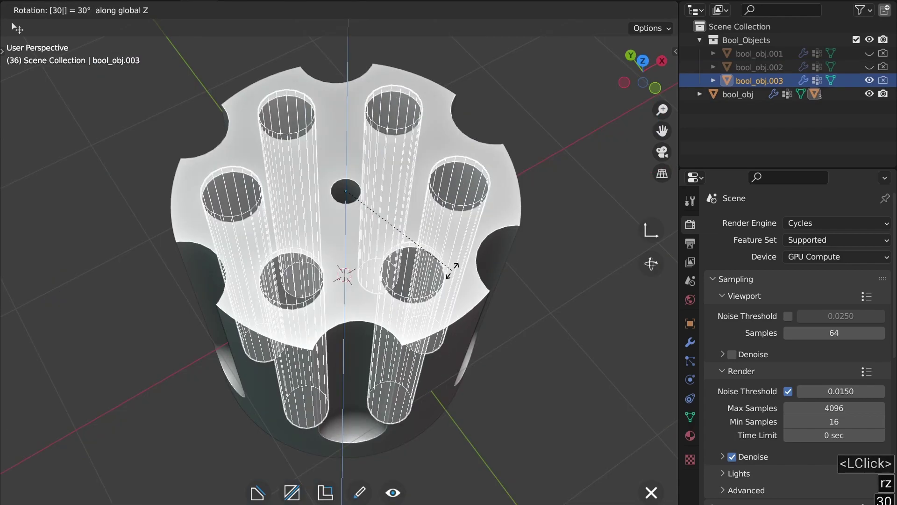
key("Return")
middle_click_drag(453, 271, 337, 228)
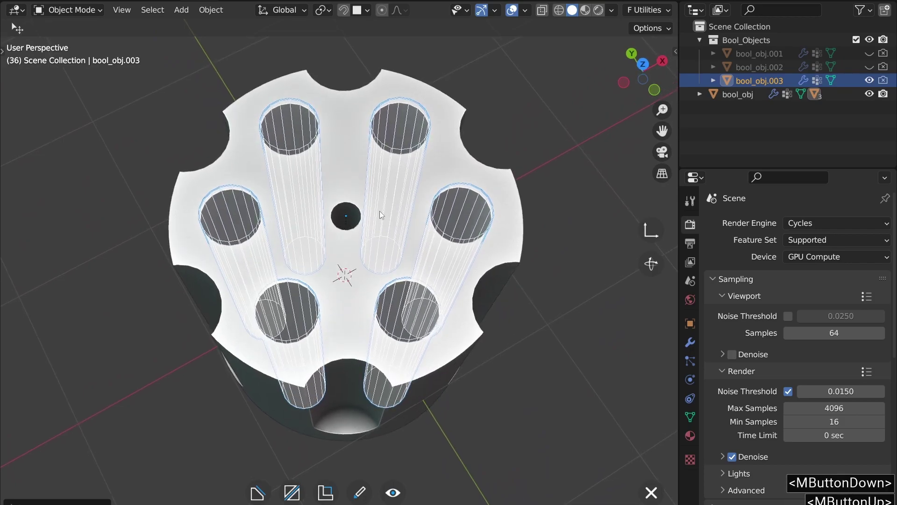
left_click(418, 197)
Step: Circular-array the side cutters around bool_obj to cut the flutes, then add a Fluent bevel
left_click(412, 196)
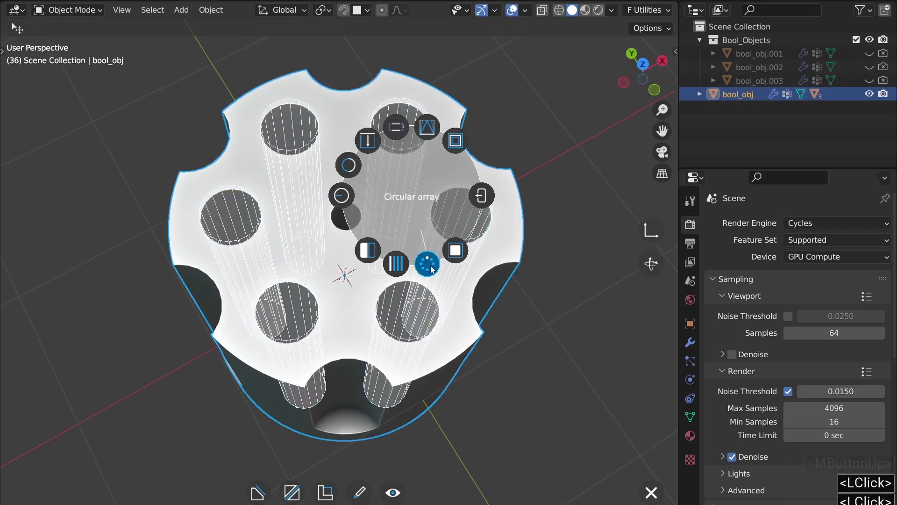
left_click(428, 264)
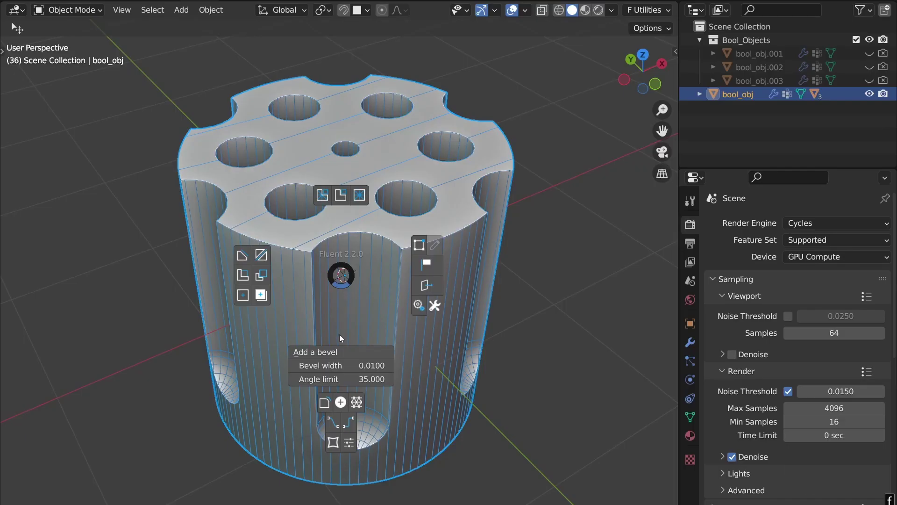
left_click(335, 349)
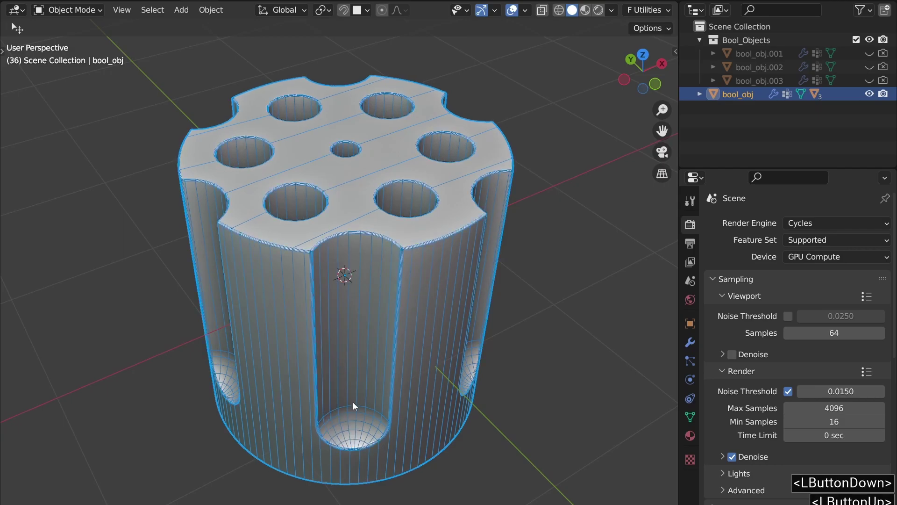
Step: Zoom in on the lower flute's bevel, then remove the Fluent bevel from the cylinder
middle_click_drag(356, 458, 396, 270, "ctrl")
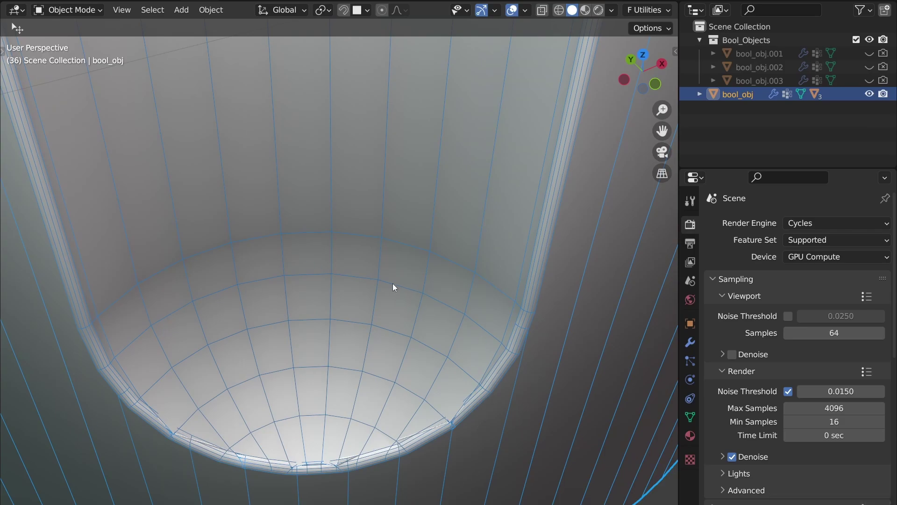
key("f")
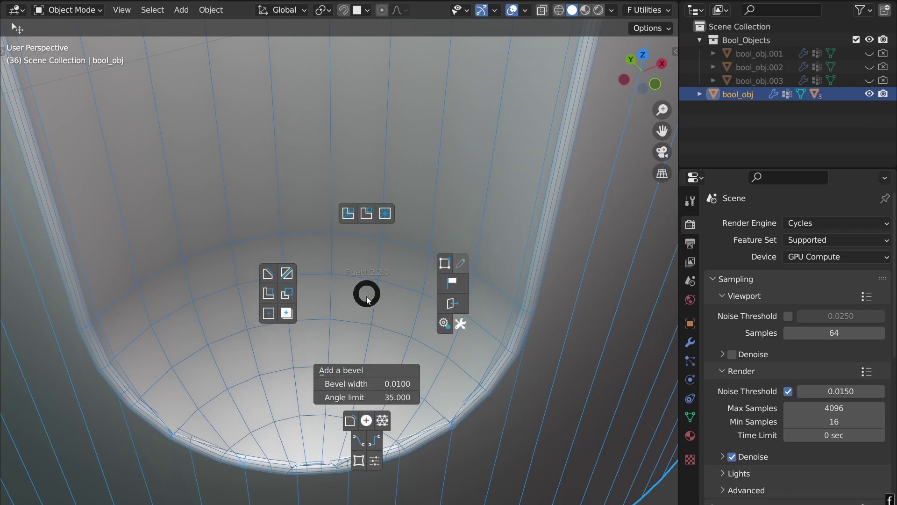
left_click(362, 371, "shift")
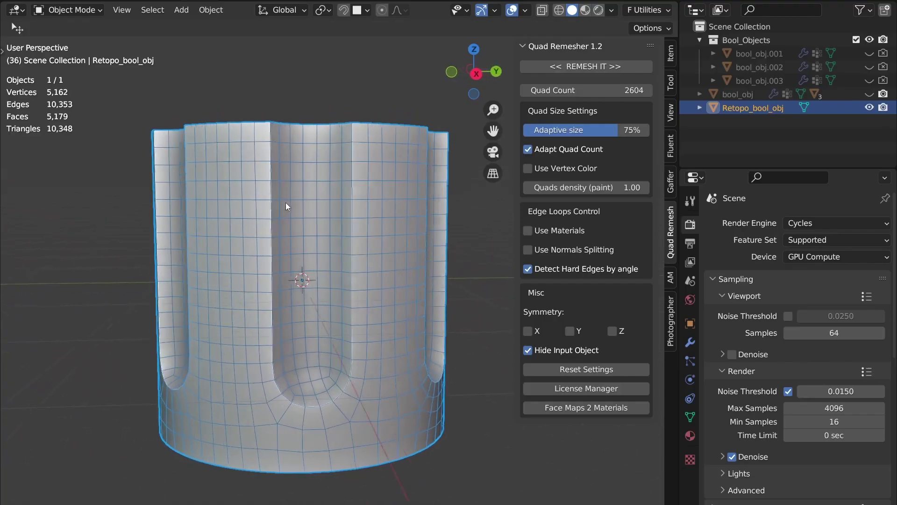
Step: Undo the last remesh change, returning Adaptive size to 0% and Adapt Quad Count off
middle_click_drag(286, 206, 181, 285)
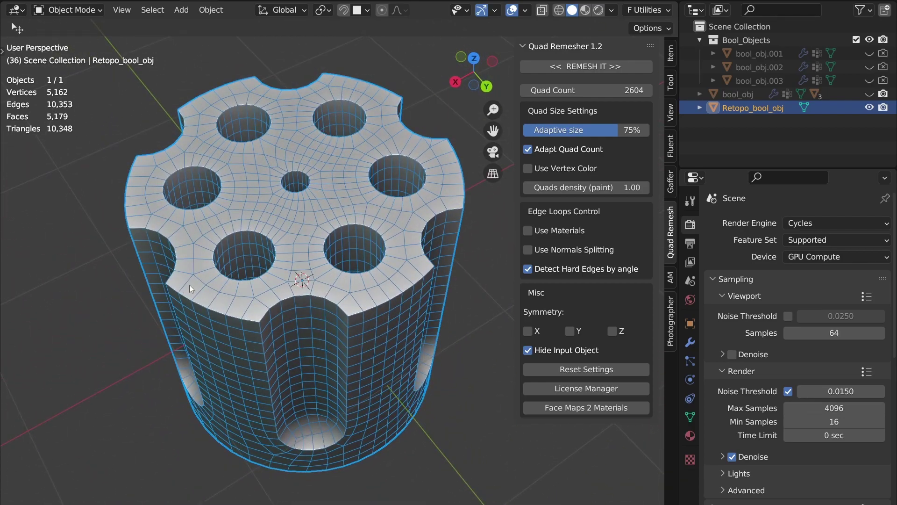
key("ctrl+z")
middle_click_drag(366, 243, 352, 220)
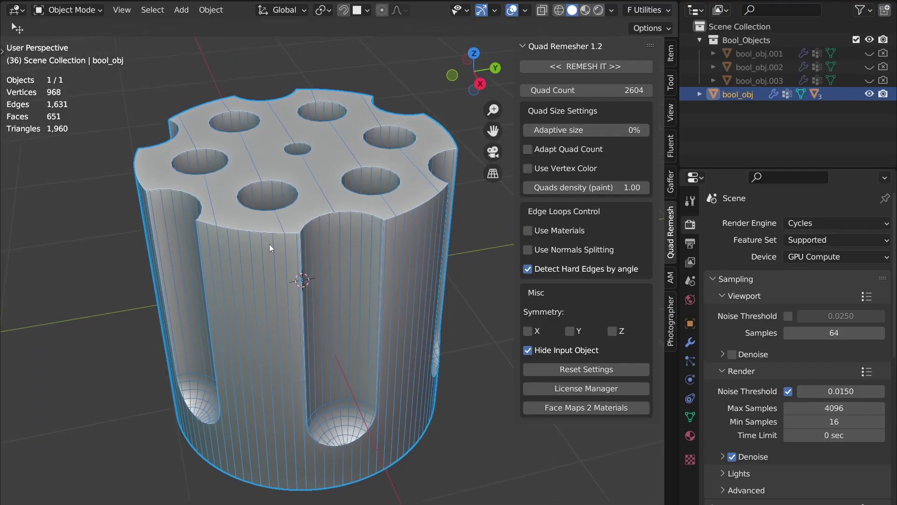
Step: Apply a Fluent bevel to the revolver cylinder's edges
key("q")
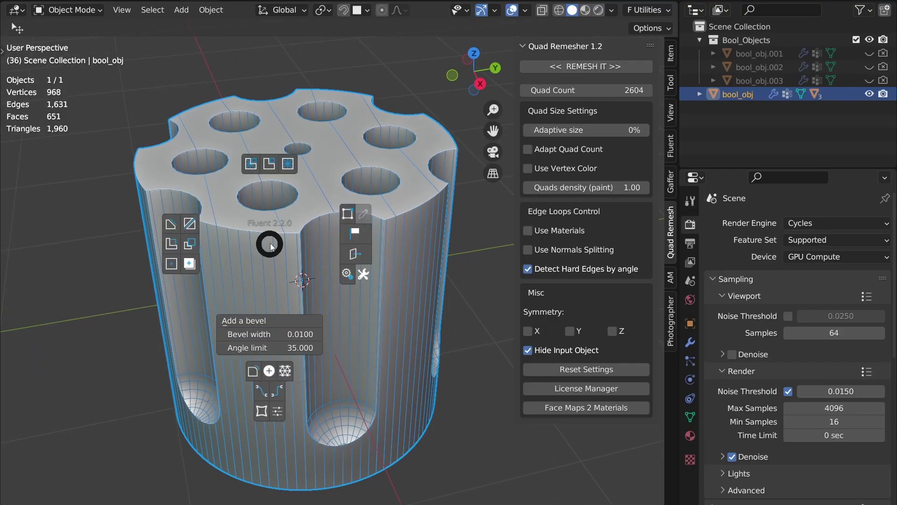
left_click(285, 271)
key("q")
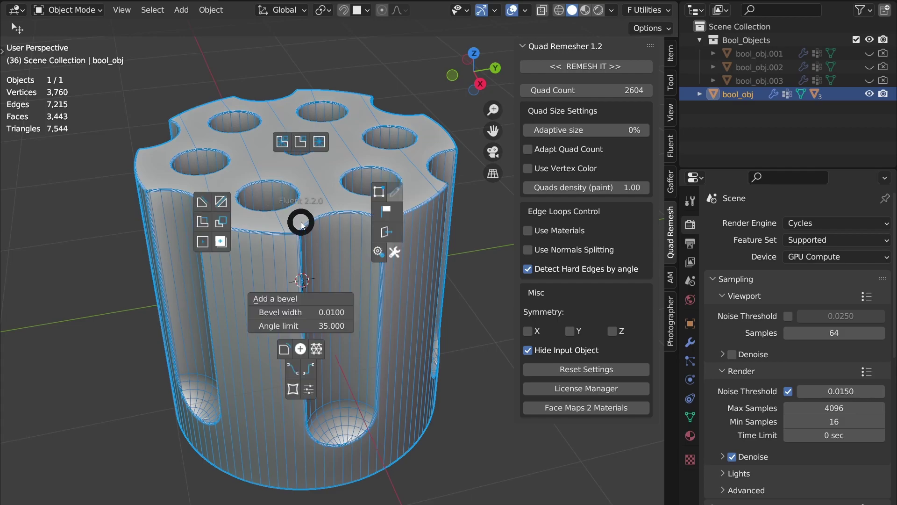
left_click(313, 150)
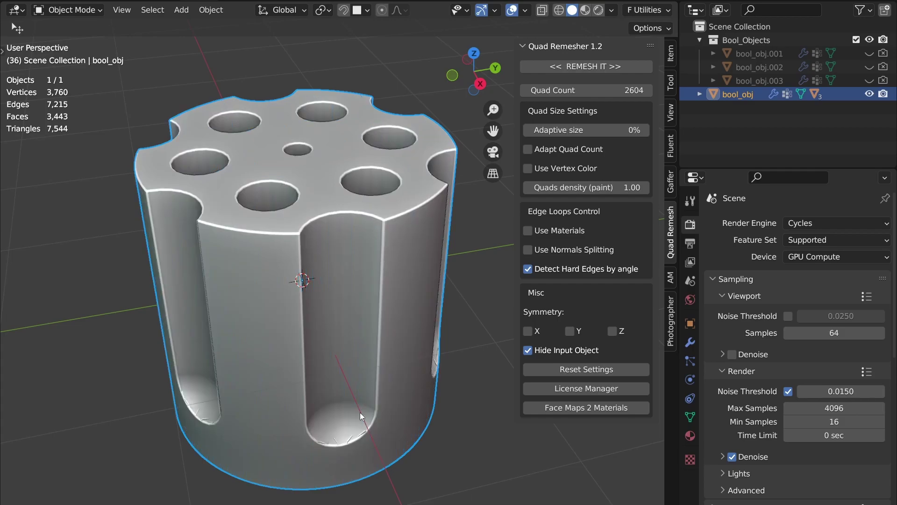
Step: Show Fluent's wireframe and remesh the cylinder into the quad mesh Retopo_bool_obj
key("q")
left_click(322, 173)
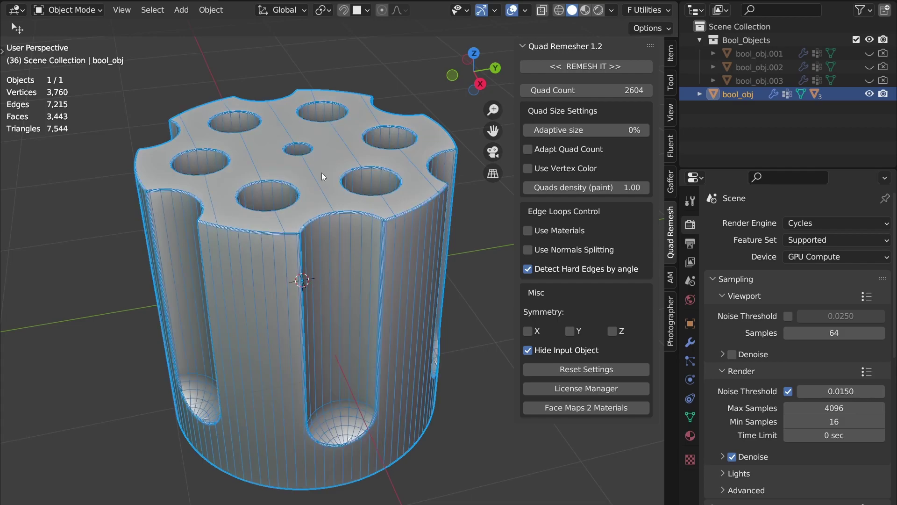
left_click(610, 72)
middle_click_drag(358, 198, 461, 216)
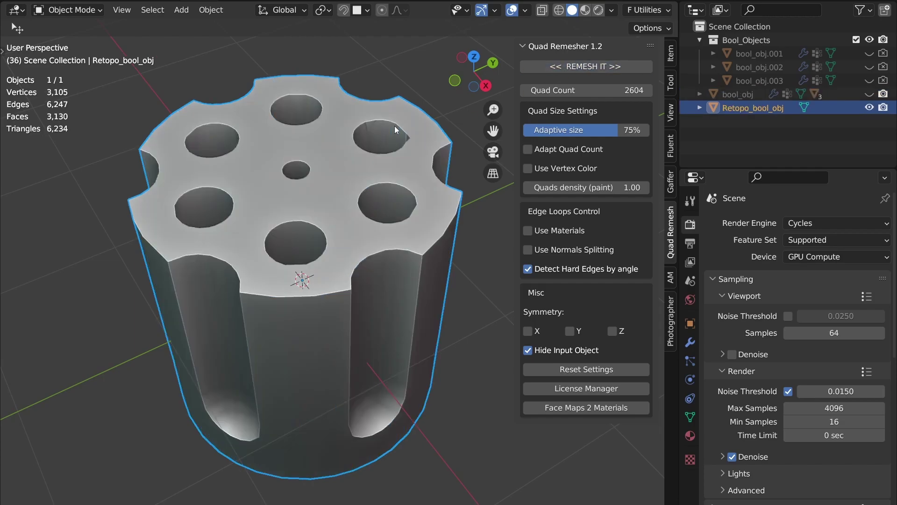
Step: Inspect the remeshed cylinder's top and sides with Fluent's wireframe shown
middle_click_drag(326, 166, 339, 196)
key("f")
left_click(351, 150)
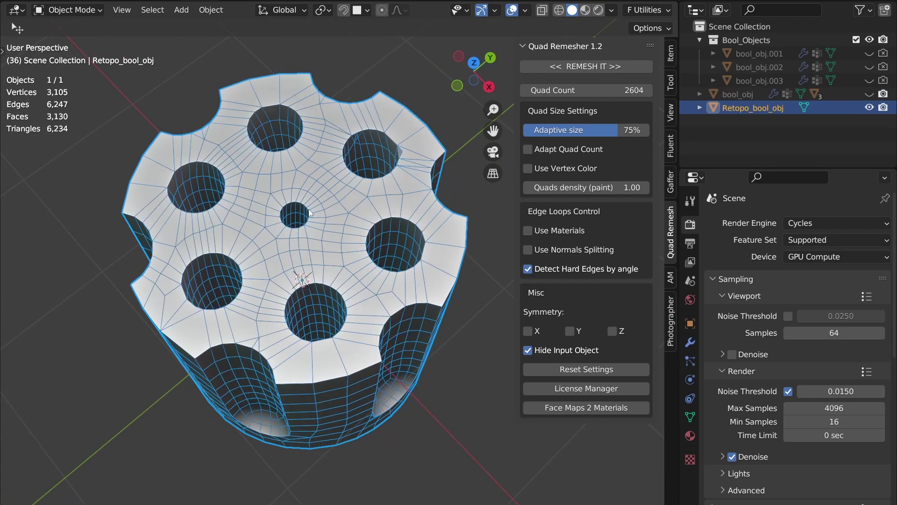
middle_click_drag(309, 223, 293, 161)
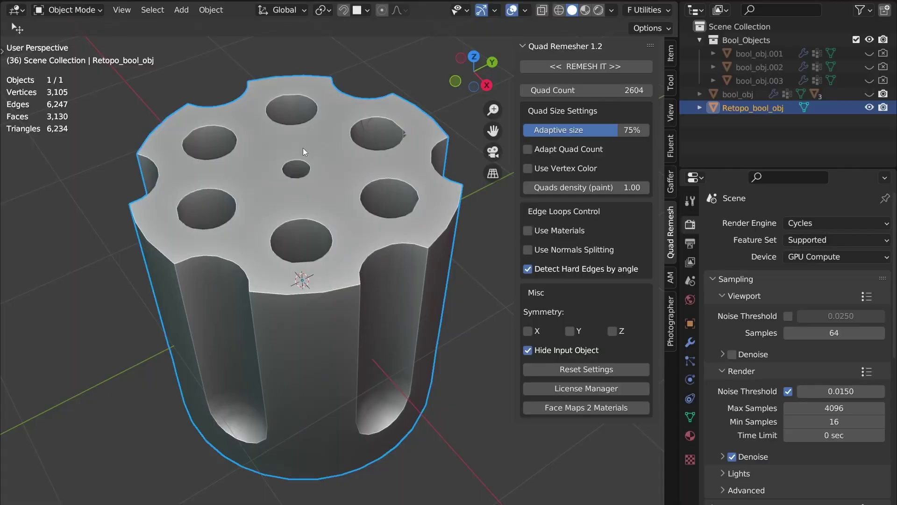
Step: Undo the remesh and remesh again with Adapt Quad Count on, giving 5,647 vertices
key("ctrl+z")
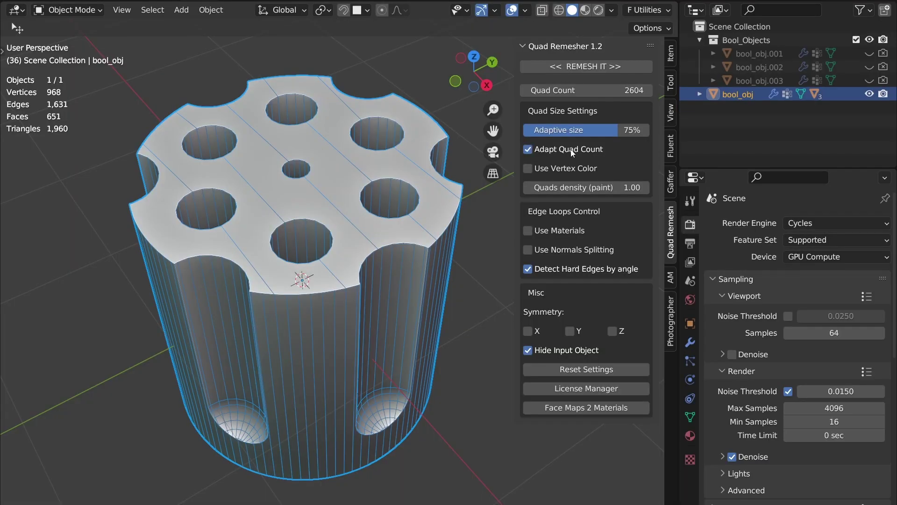
left_click(580, 66)
middle_click_drag(346, 178, 442, 113)
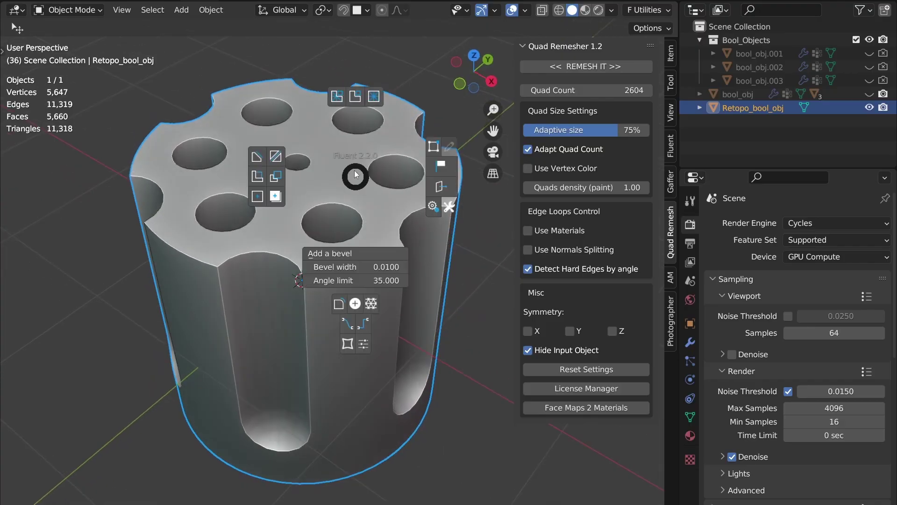
Step: Orbit between top and side views of the original bool_obj cylinder
middle_click_drag(355, 175, 327, 192)
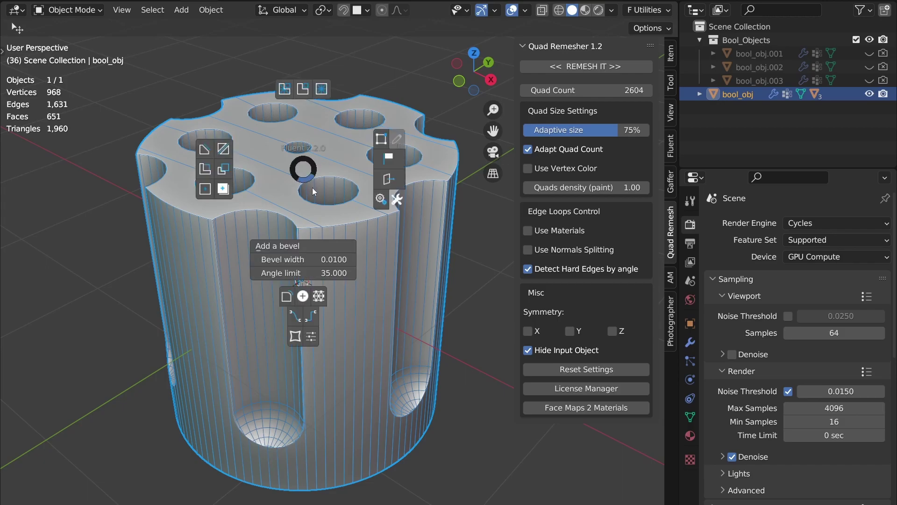
Step: Set Fluent's Model resolution in Other adjustments from 16 to 64, densifying the bevel
left_click(382, 200)
left_click(409, 342)
type("64")
key("Return")
key("Return")
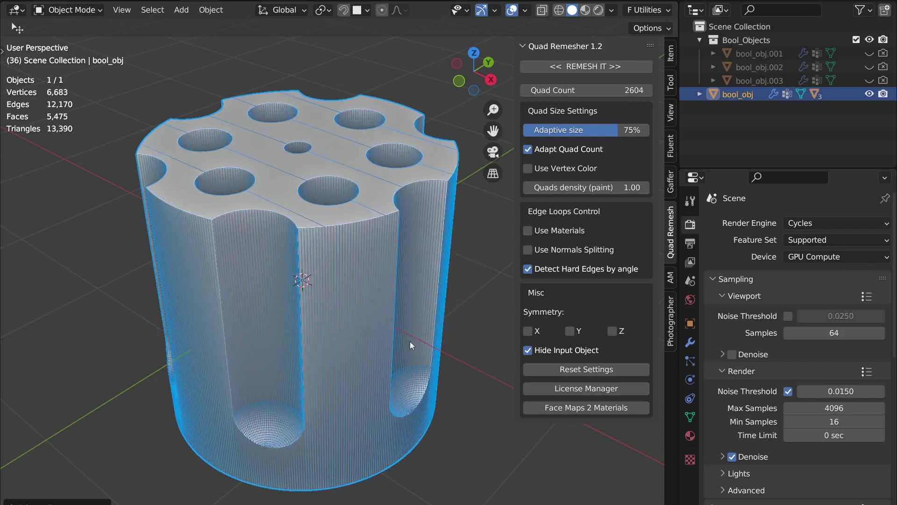
middle_click_drag(368, 233, 309, 219)
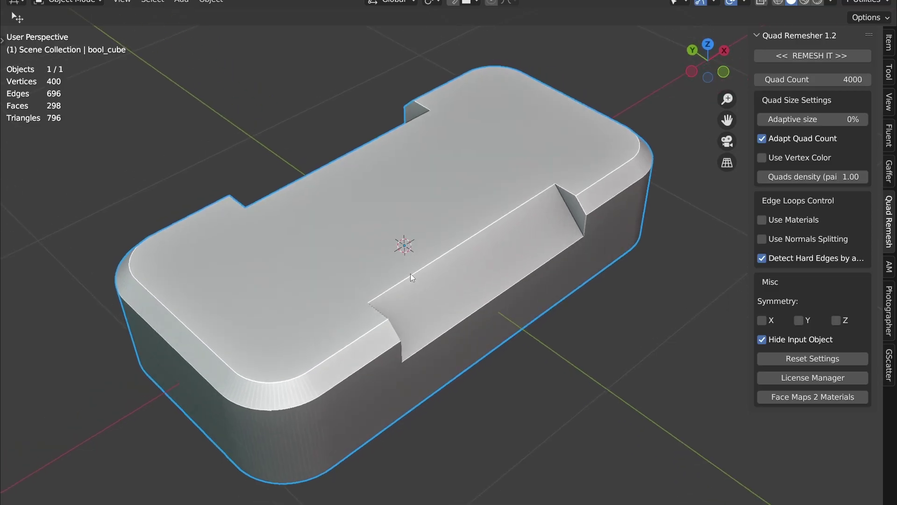
Step: Add a Fluent bevel to the rounded box, confirm the four top holes, and remesh it
key("f")
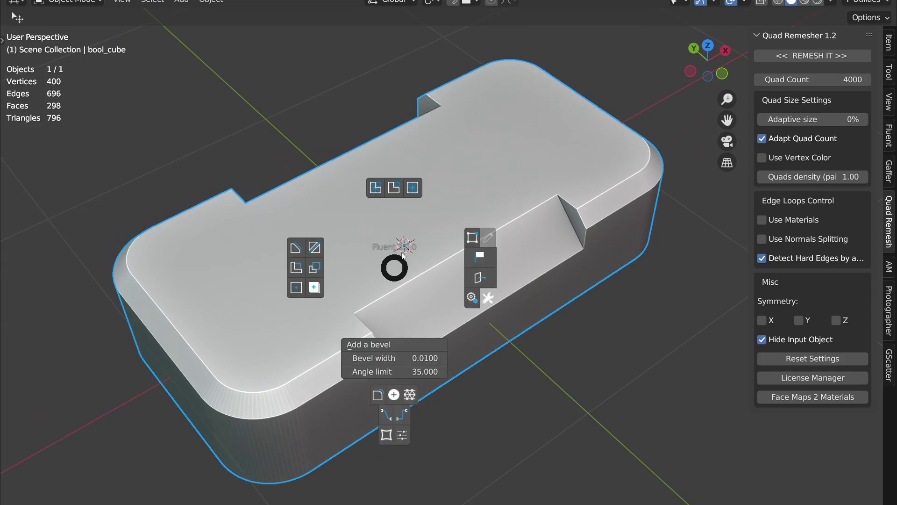
left_click(414, 187)
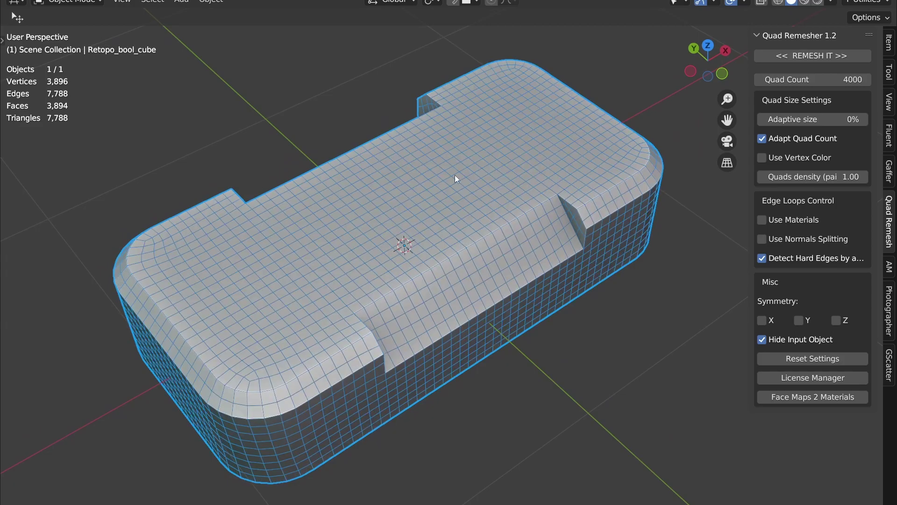
middle_click_drag(455, 175, 432, 142)
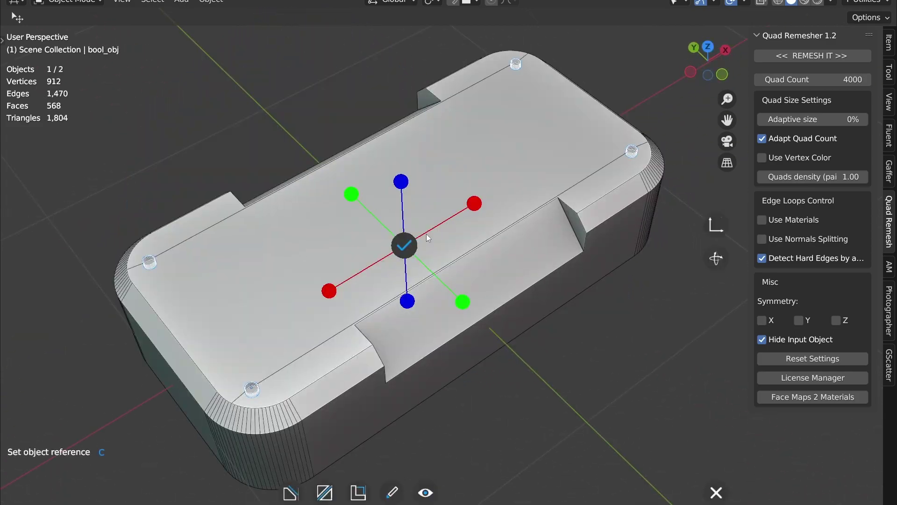
left_click(405, 244)
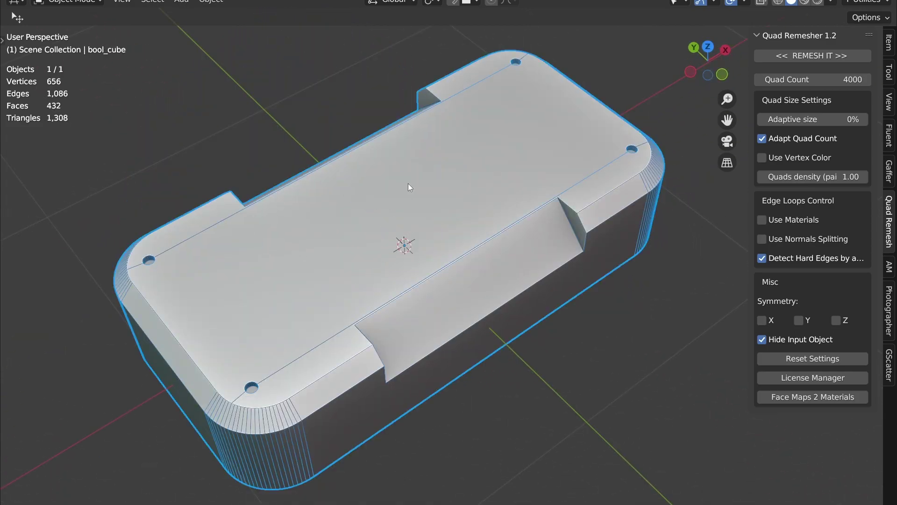
left_click(792, 56)
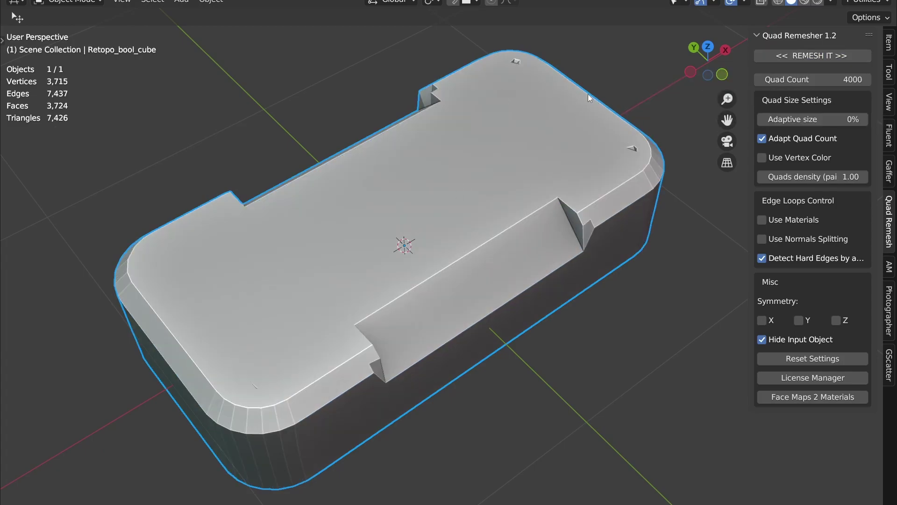
Step: Inspect the remeshed Retopo_bool_cube and display its quad wireframe via the Fluent menu
scroll(629, 139, "up", 6)
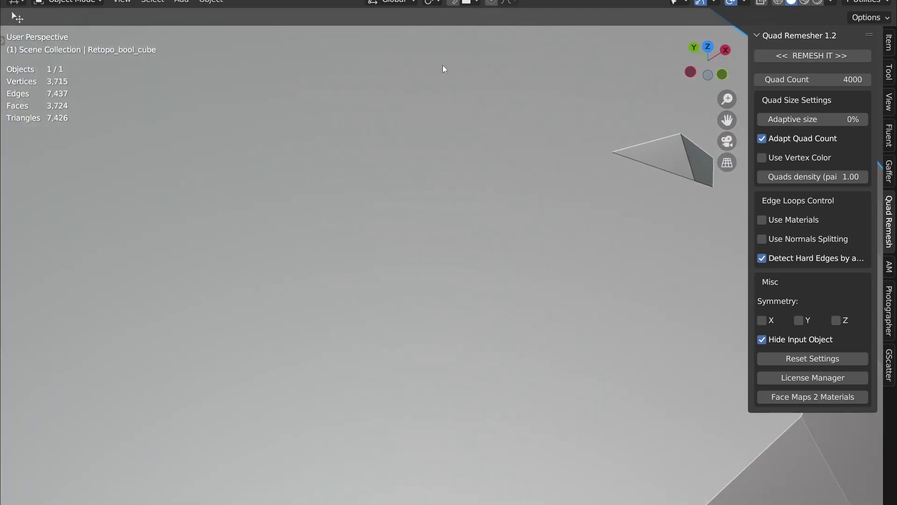
middle_click_drag(451, 115, 590, 482)
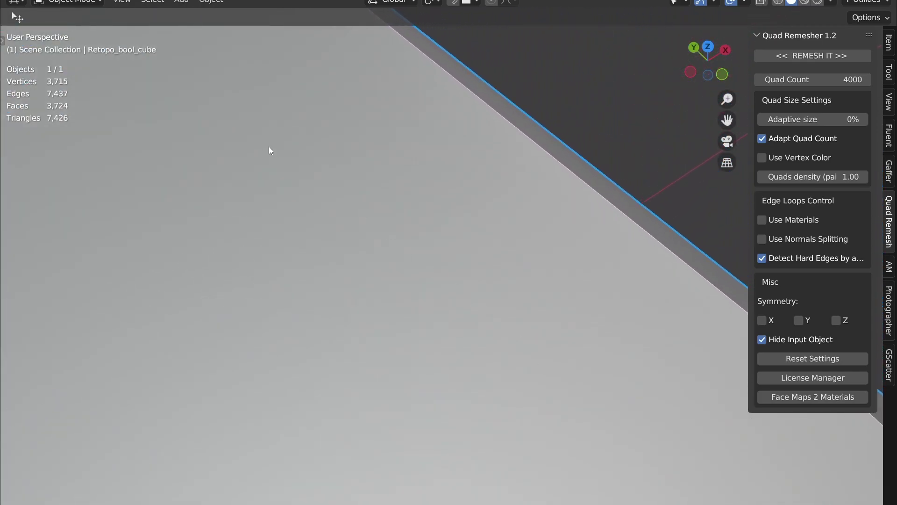
middle_click_drag(269, 145, 521, 419)
scroll(507, 192, "down", 5)
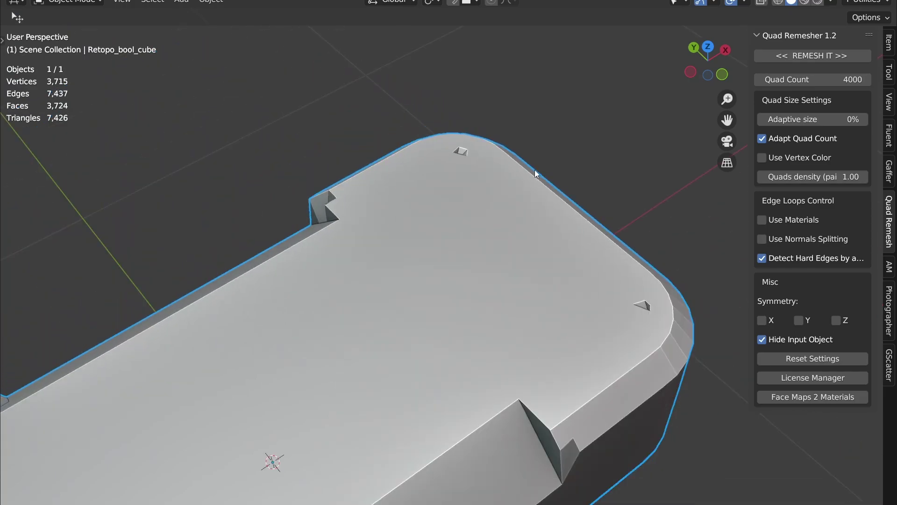
scroll(522, 131, "down", 5)
middle_click_drag(493, 159, 424, 210)
key("shift+f")
left_click(423, 162)
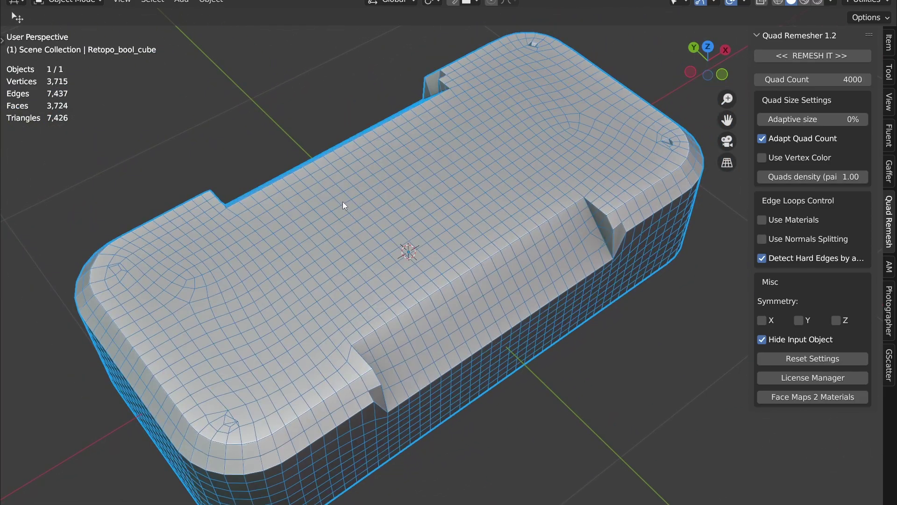